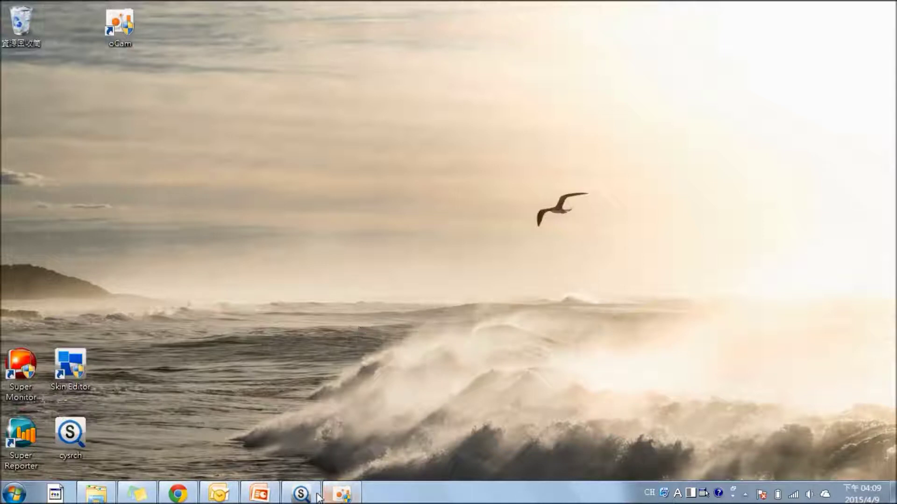
# In Cayin Device Seeker, launch the Web Manager for the CMS-40 server at 172.16.13.215.
pyautogui.click(301, 493)
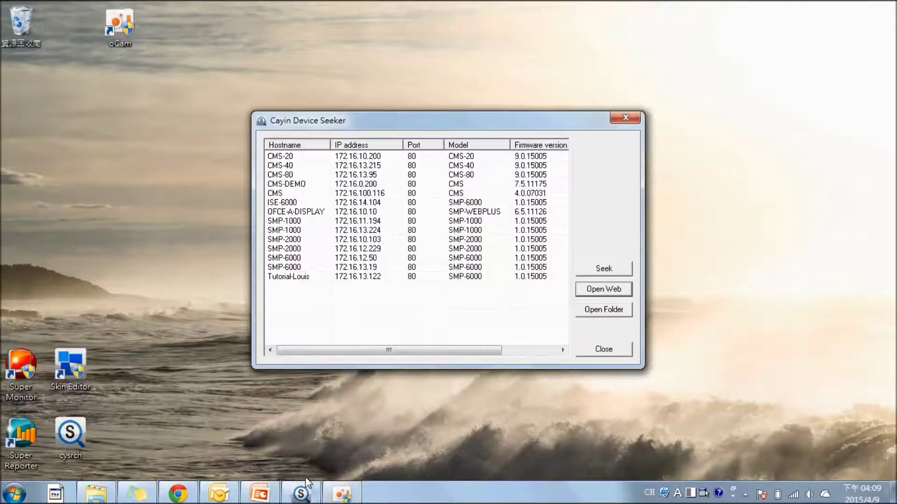
pyautogui.click(318, 166)
pyautogui.doubleClick(333, 164)
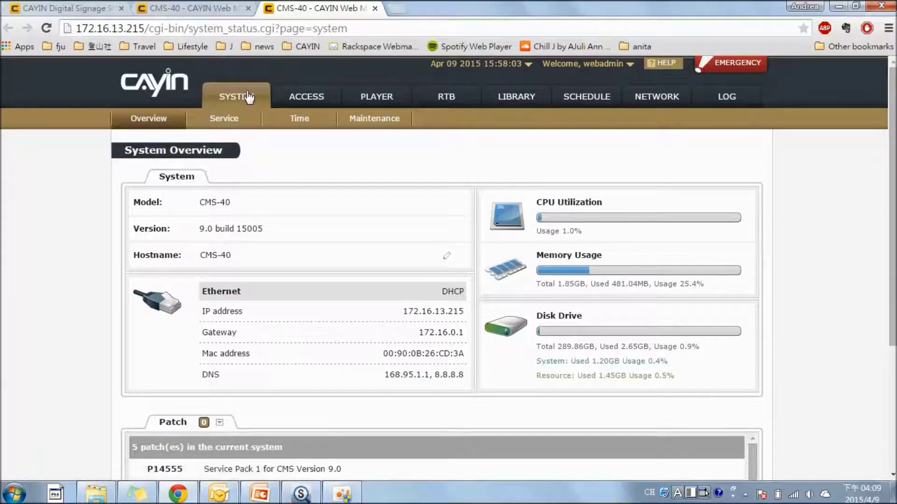
# Under SYSTEM > Service > SuperMonitor, enable 'Change SuperMonitor encryption key' and select the Shared-Key field.
pyautogui.click(238, 119)
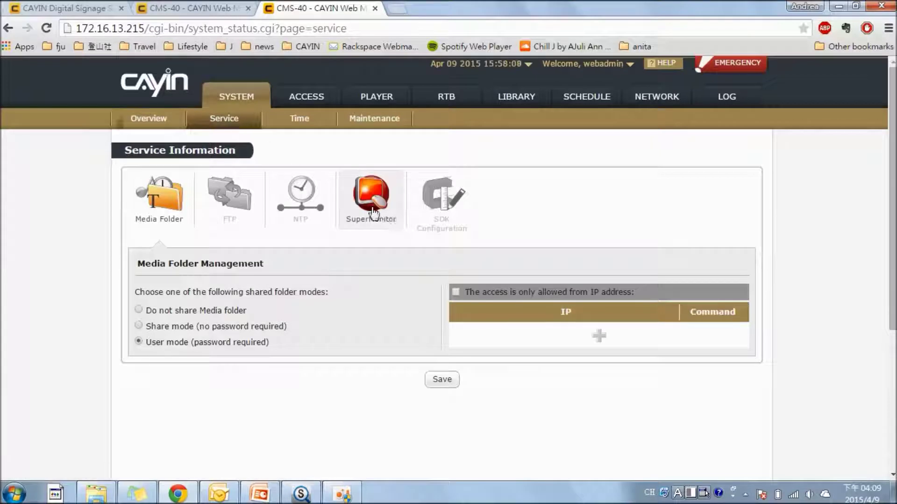
pyautogui.click(388, 218)
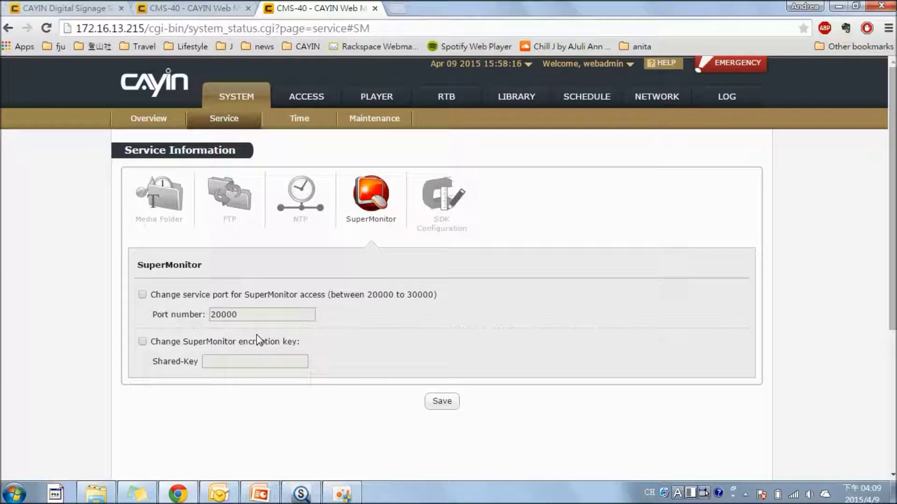
pyautogui.click(141, 341)
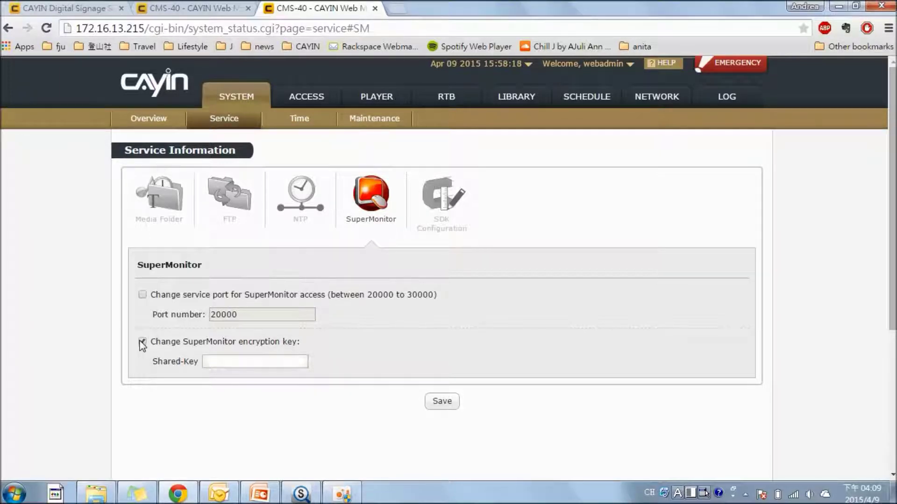
pyautogui.click(211, 358)
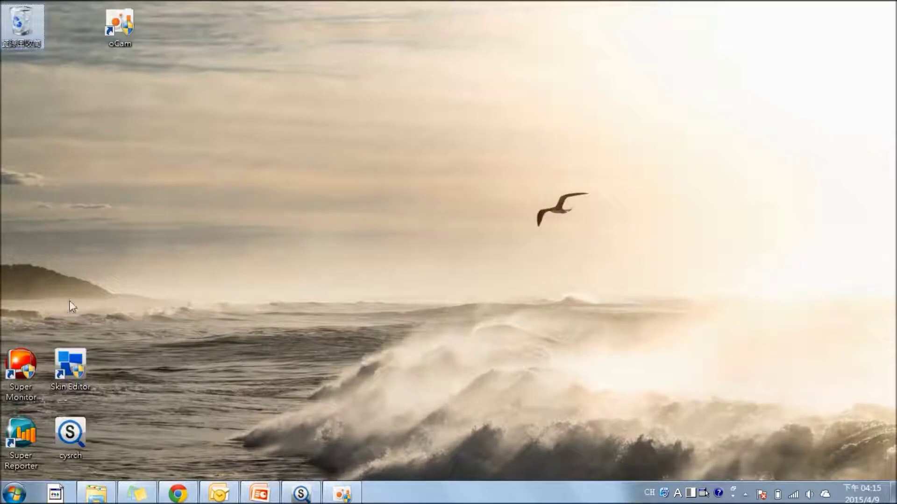
# Launch SuperMonitor 4 and start adding a server via System > Add.
pyautogui.doubleClick(23, 383)
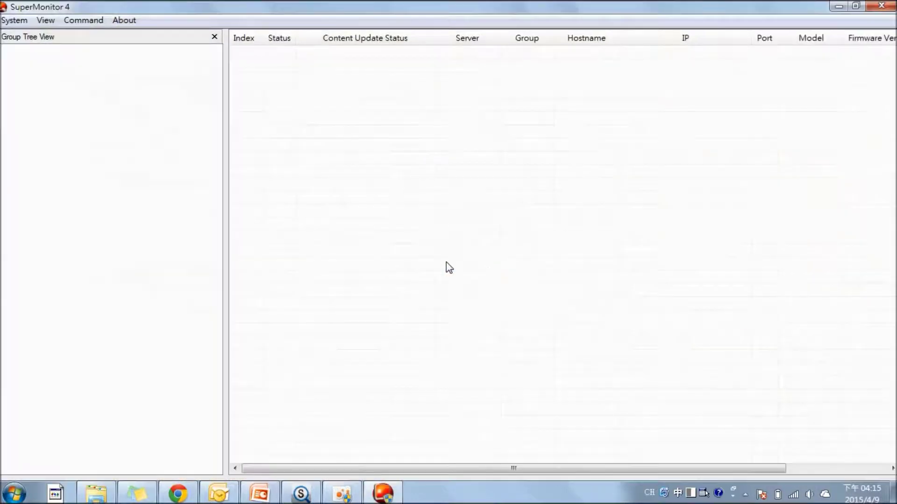
pyautogui.click(11, 20)
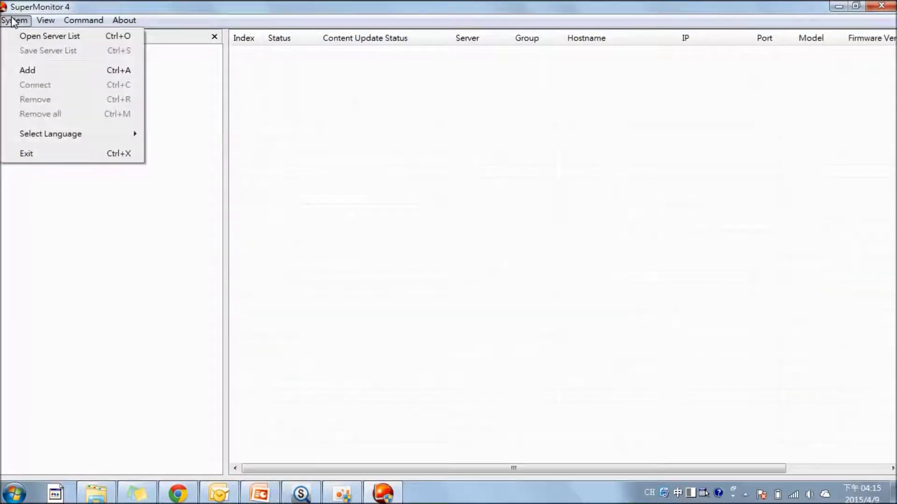
pyautogui.click(36, 73)
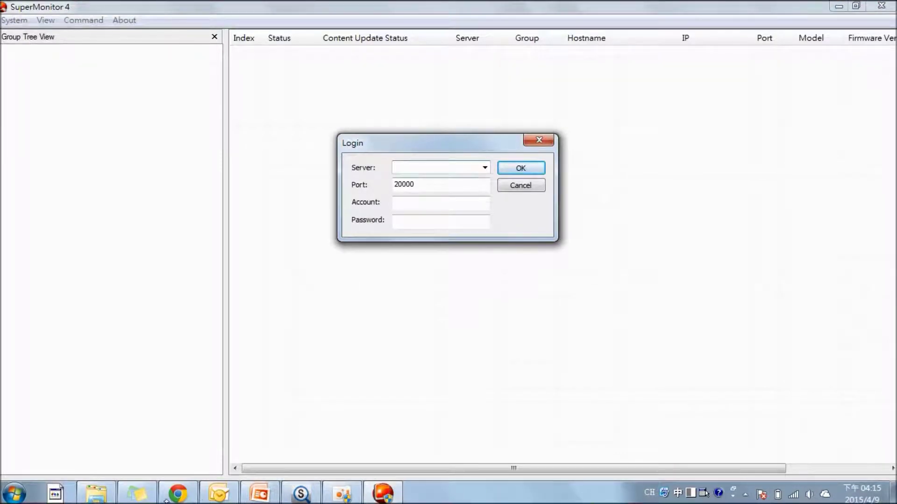
# Copy the IP from the browser address bar into the Server field as 172.16.13.215.
pyautogui.click(178, 494)
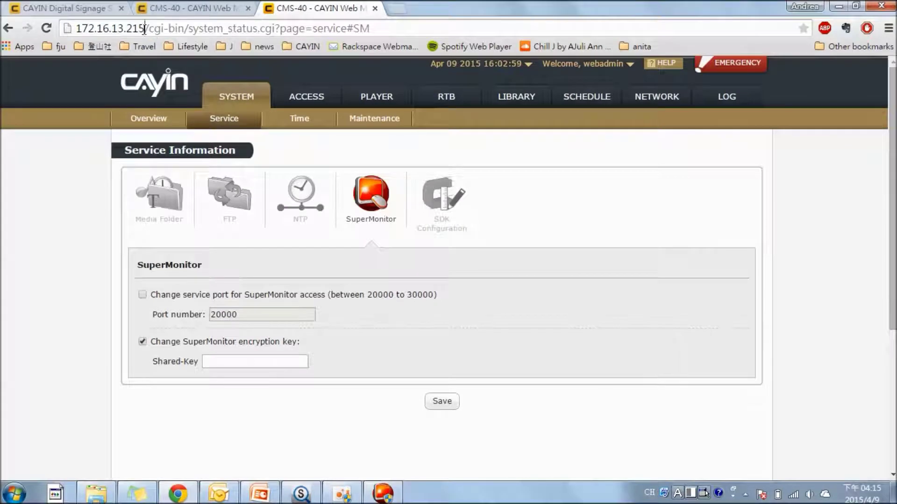
pyautogui.moveTo(145, 28); pyautogui.dragTo(75, 29)
pyautogui.rightClick(91, 27)
pyautogui.click(124, 72)
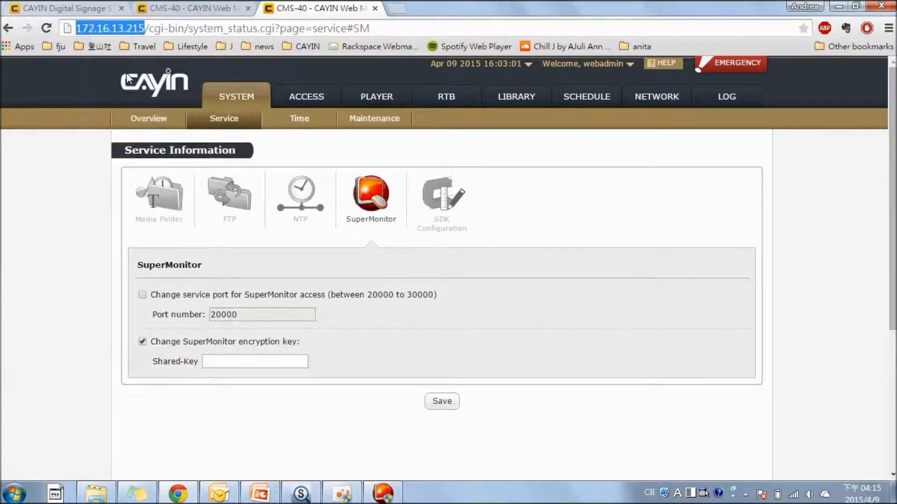
pyautogui.click(391, 496)
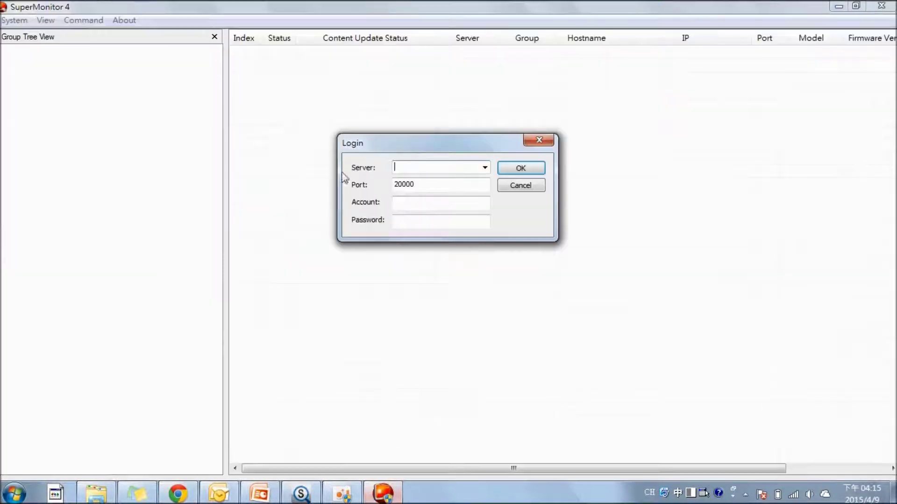
pyautogui.rightClick(402, 167)
pyautogui.click(441, 173)
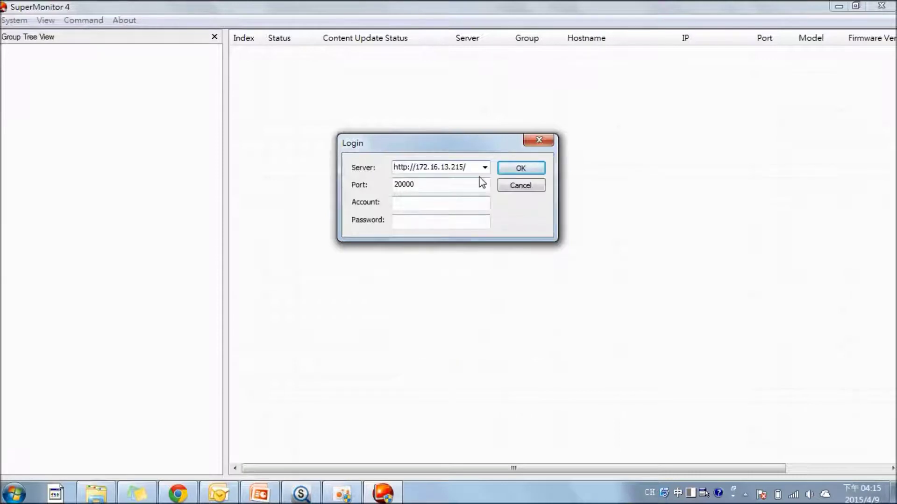
pyautogui.press('BackSpace')
pyautogui.press('Left')
pyautogui.press('Left')
pyautogui.press('Left')
pyautogui.press('Left')
pyautogui.press('Left')
pyautogui.press('Left')
pyautogui.press('Left')
pyautogui.press('BackSpace')
pyautogui.press('BackSpace')
pyautogui.press('BackSpace')
pyautogui.press('BackSpace')
pyautogui.press('BackSpace')
pyautogui.press('BackSpace')
pyautogui.press('BackSpace')
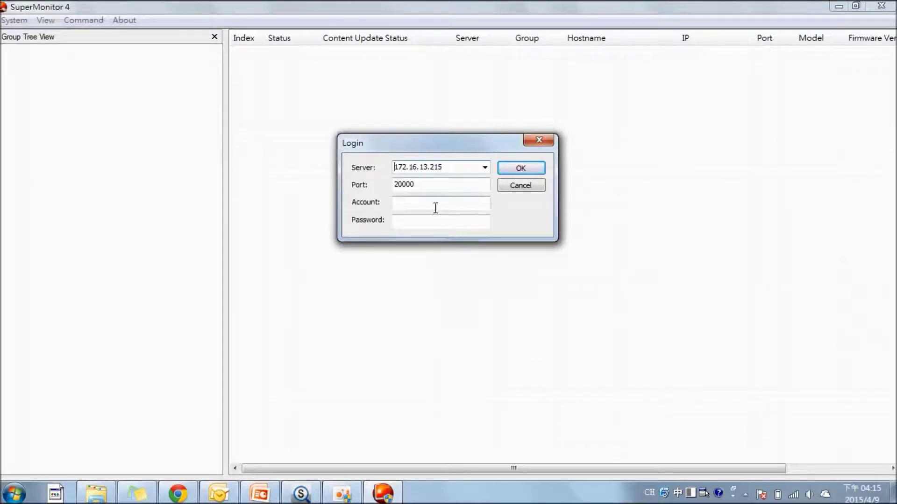
# Enter the administrator account and its password, then log in to the server.
pyautogui.click(434, 202)
pyautogui.write('adi')
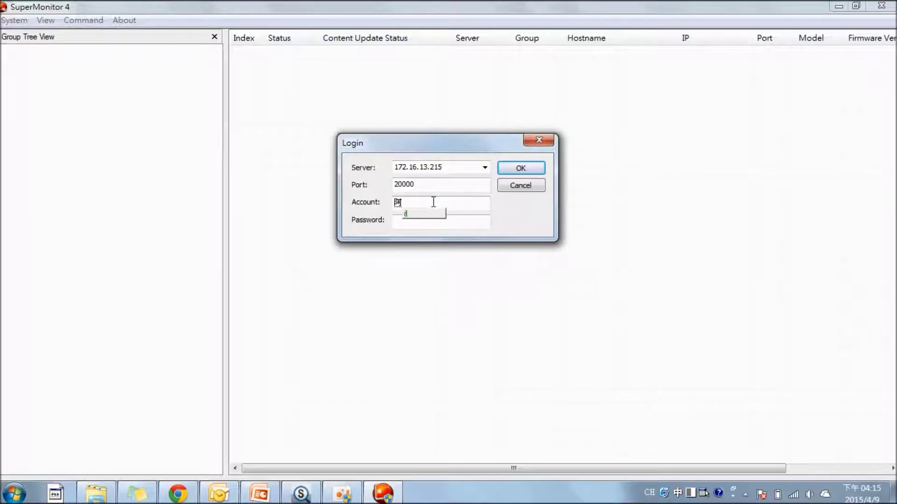
pyautogui.press('Escape')
pyautogui.press('shift')
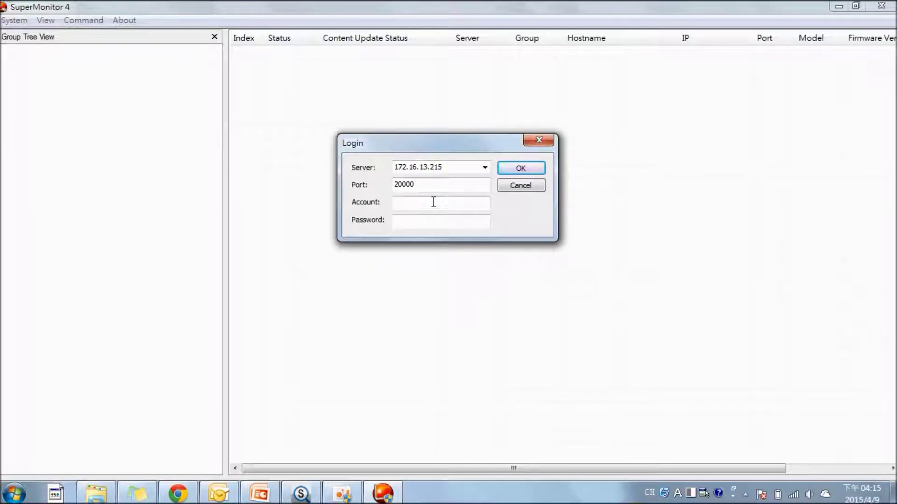
pyautogui.write('administrator')
pyautogui.press('Tab')
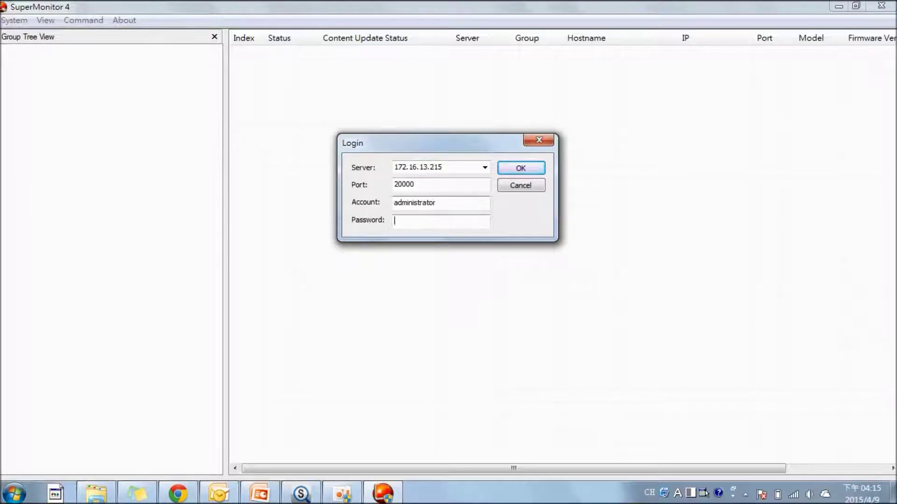
pyautogui.write('12345')
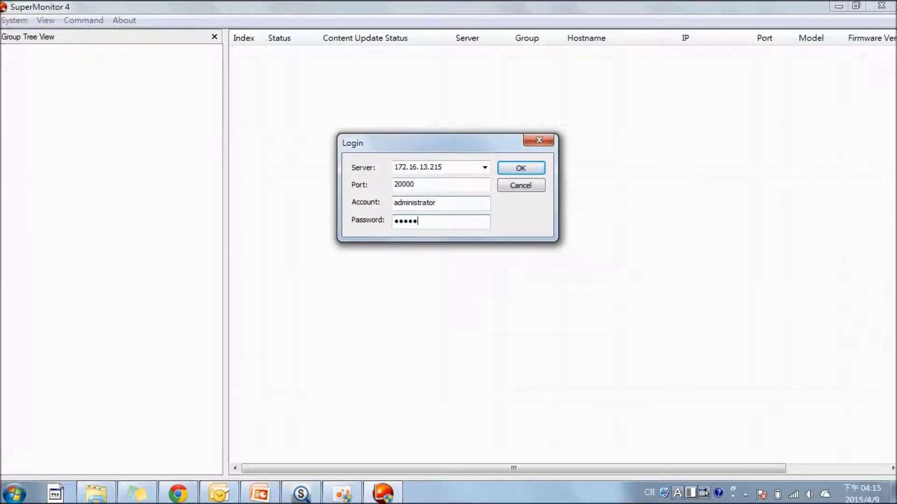
pyautogui.press('BackSpace')
pyautogui.press('BackSpace')
pyautogui.write('45')
pyautogui.press('Return')
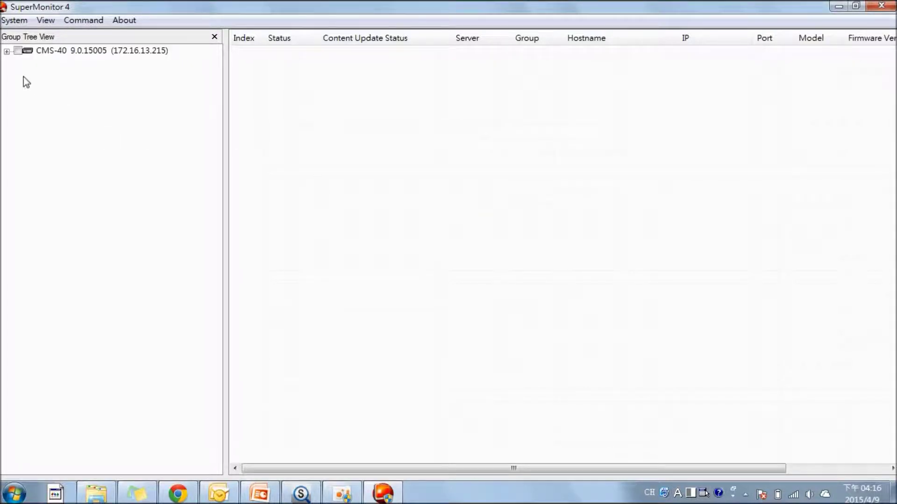
# Expand CMS-40 and its SMP-2000 group to reveal the players, dismissing the System menu.
pyautogui.click(7, 52)
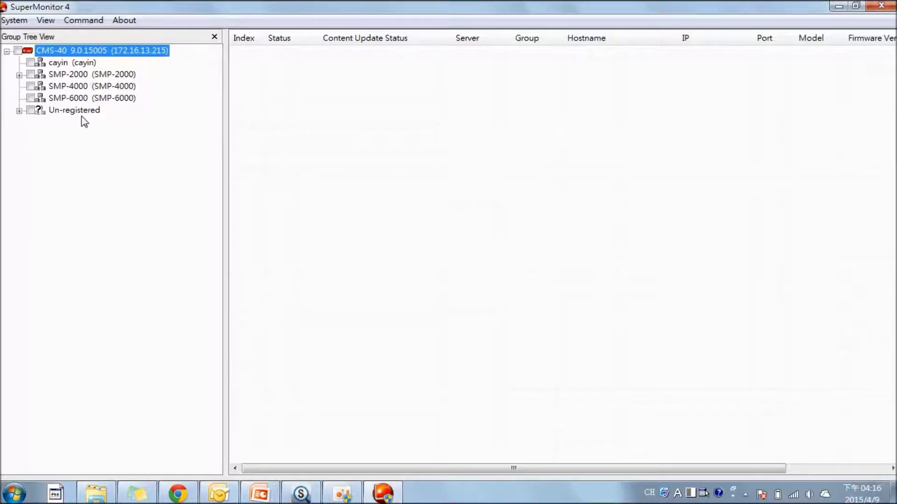
pyautogui.click(19, 75)
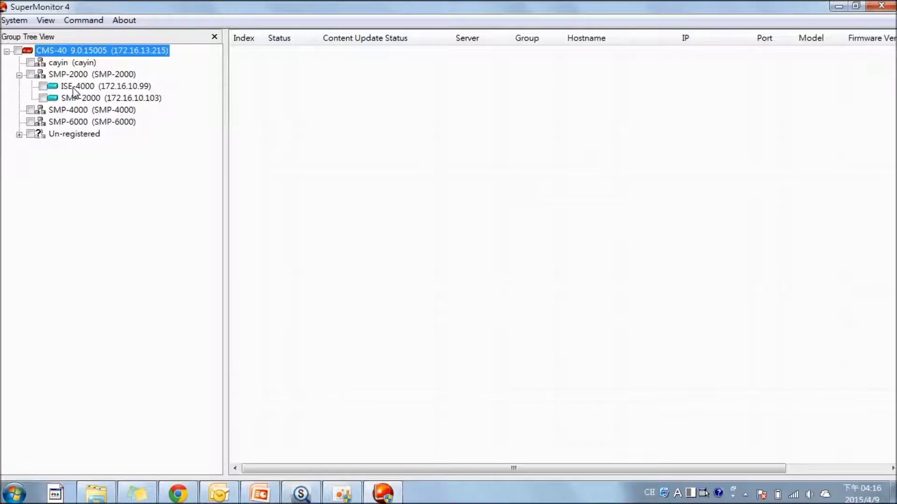
pyautogui.click(13, 20)
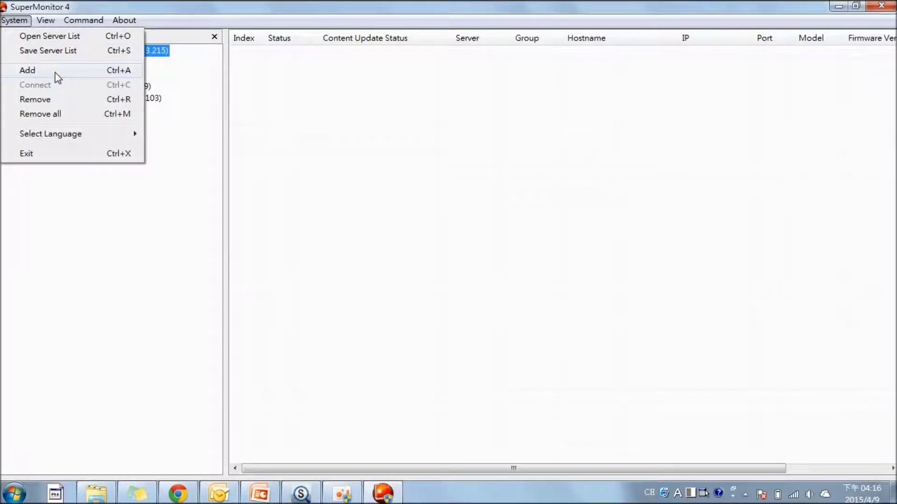
pyautogui.click(187, 159)
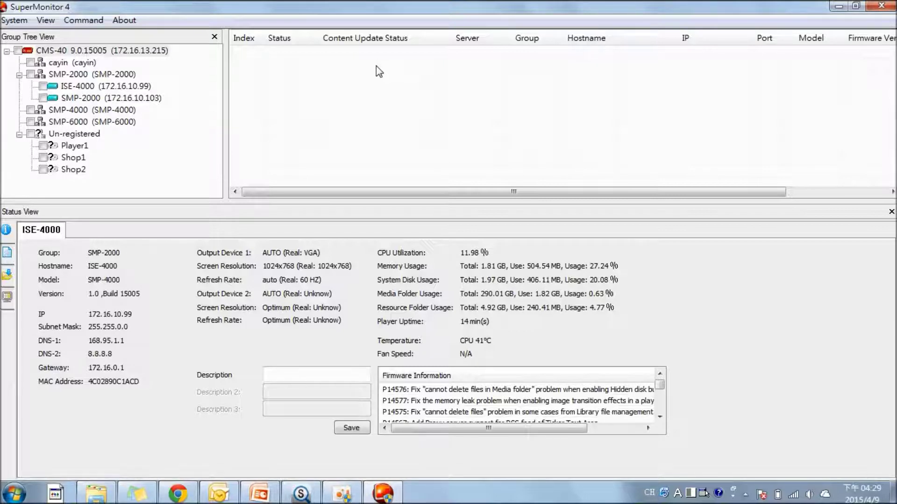
# Add a new player with hostname Player2 to the CMS-40 server.
pyautogui.rightClick(108, 52)
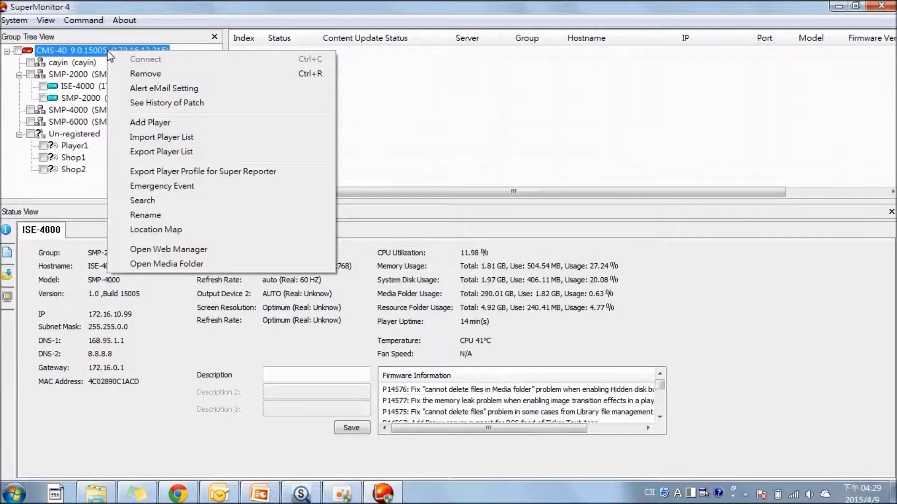
pyautogui.click(175, 124)
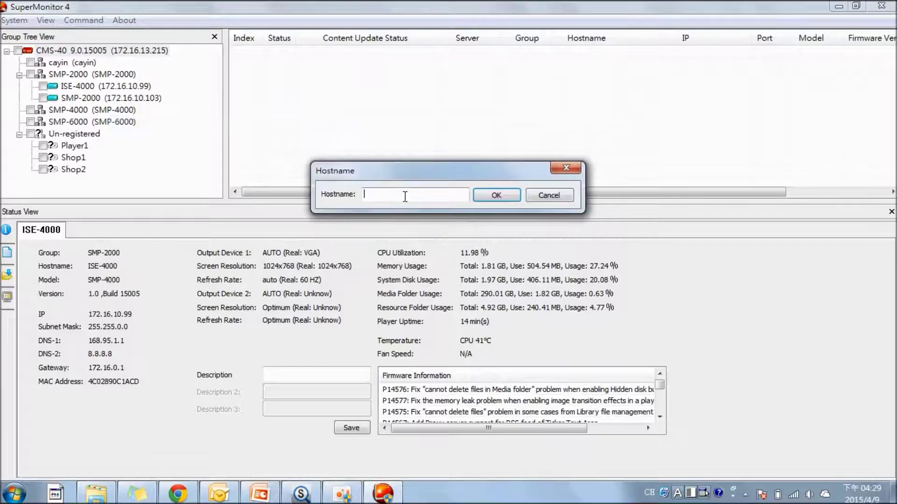
pyautogui.write('P')
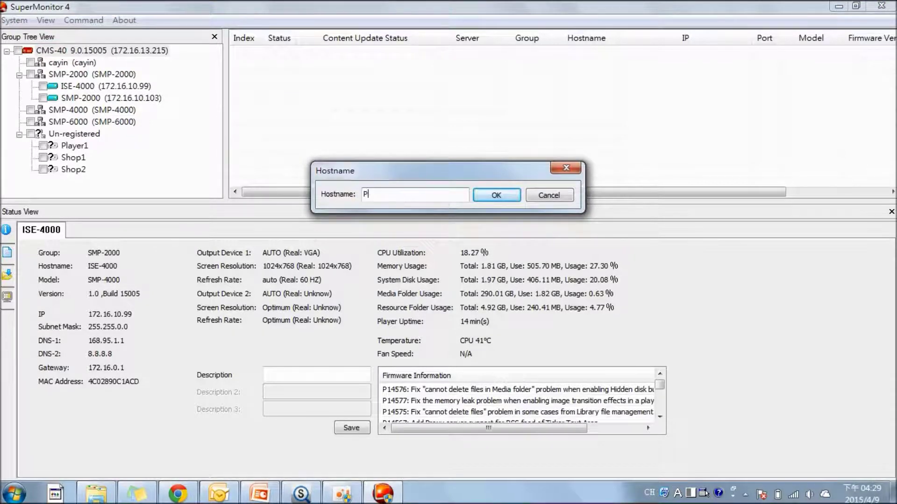
pyautogui.write('layer2')
pyautogui.click(496, 195)
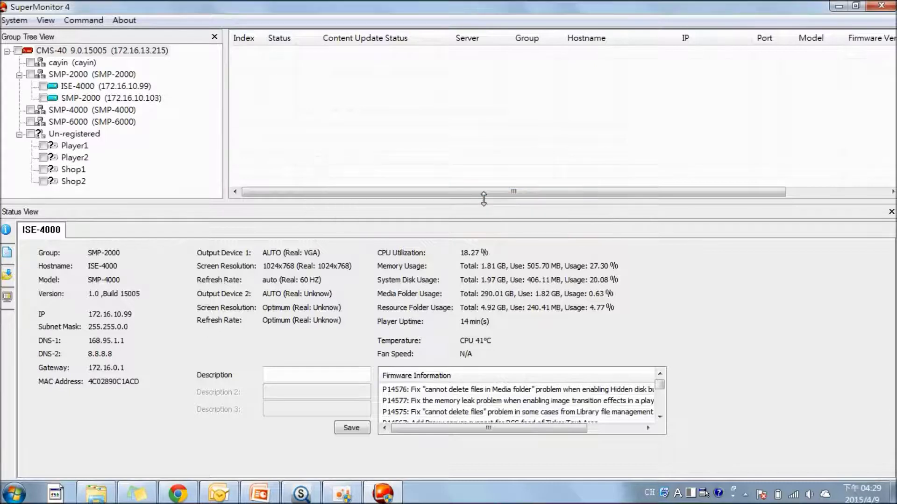
pyautogui.rightClick(117, 51)
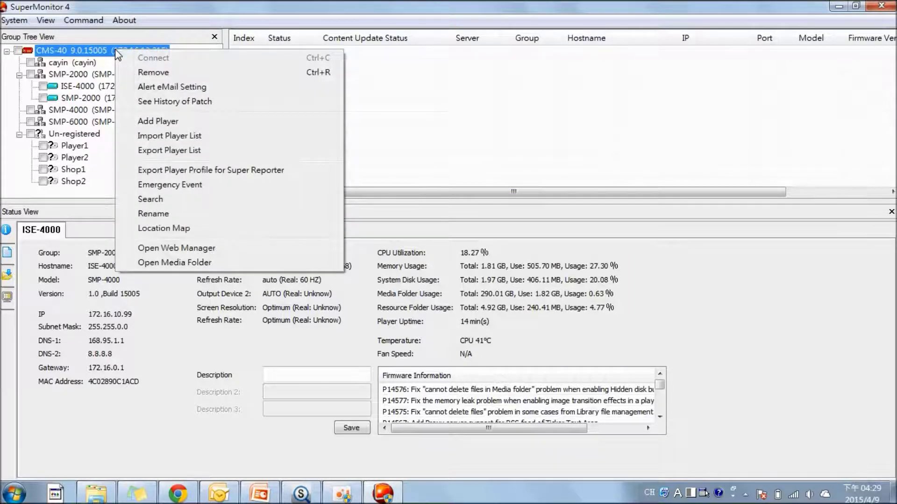
# Select the Shop1 and Player1 players, then bring up the SMP-2000 group's actions.
pyautogui.click(77, 171)
pyautogui.click(60, 151)
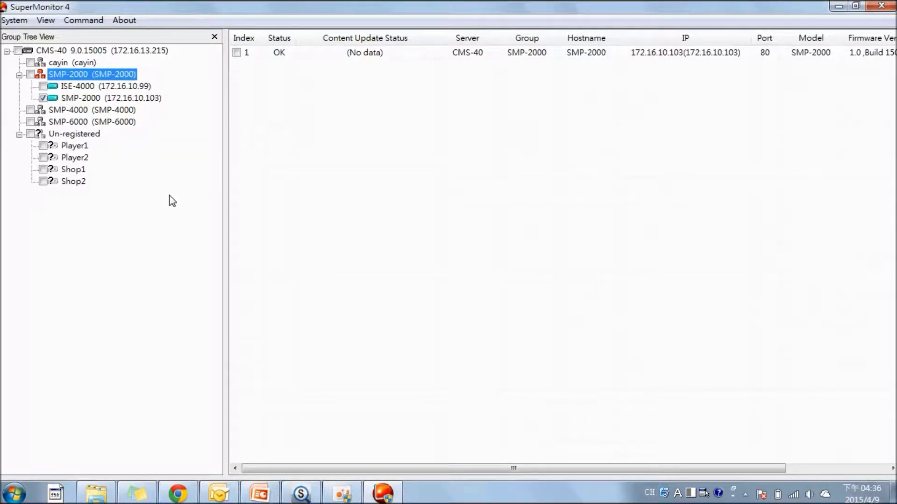
pyautogui.rightClick(97, 77)
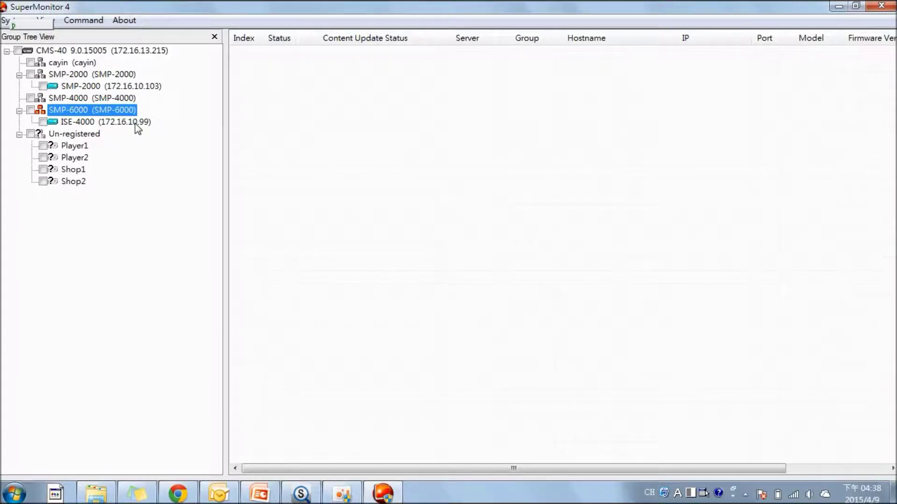
# Select the ISE-4000 player in the group tree.
pyautogui.click(87, 122)
# Cancel renaming ISE-4000 so its name stays unchanged, then select the SMP-4000 group.
pyautogui.rightClick(82, 121)
pyautogui.click(102, 131)
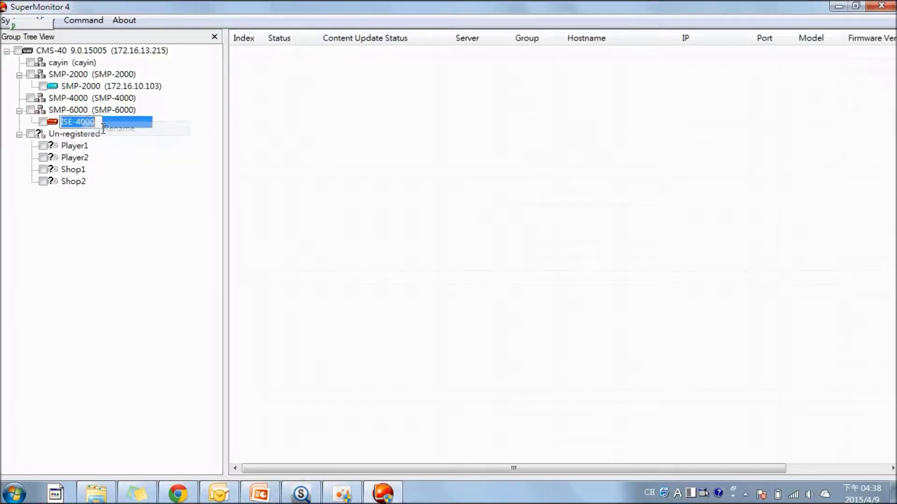
pyautogui.press('Escape')
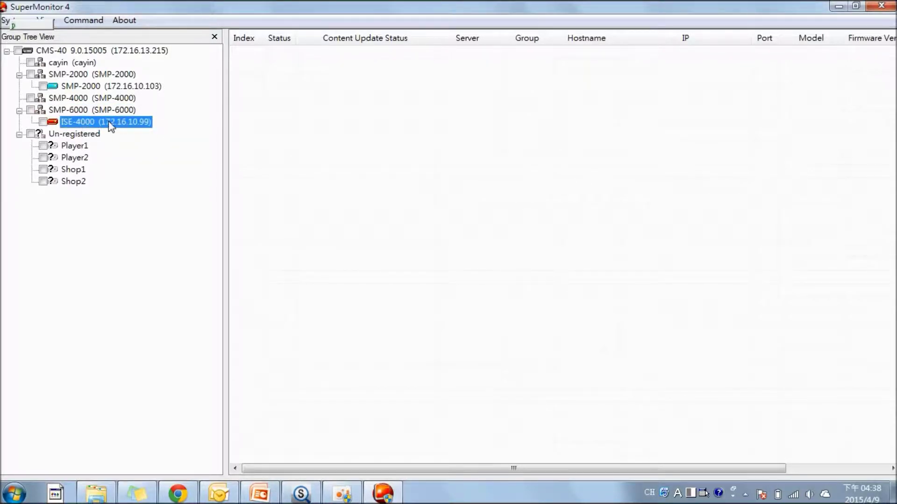
pyautogui.click(119, 101)
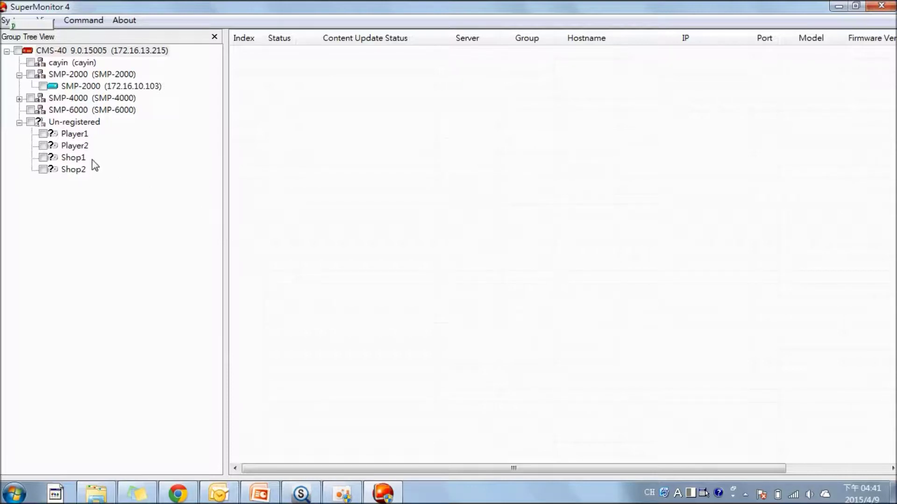
pyautogui.rightClick(107, 52)
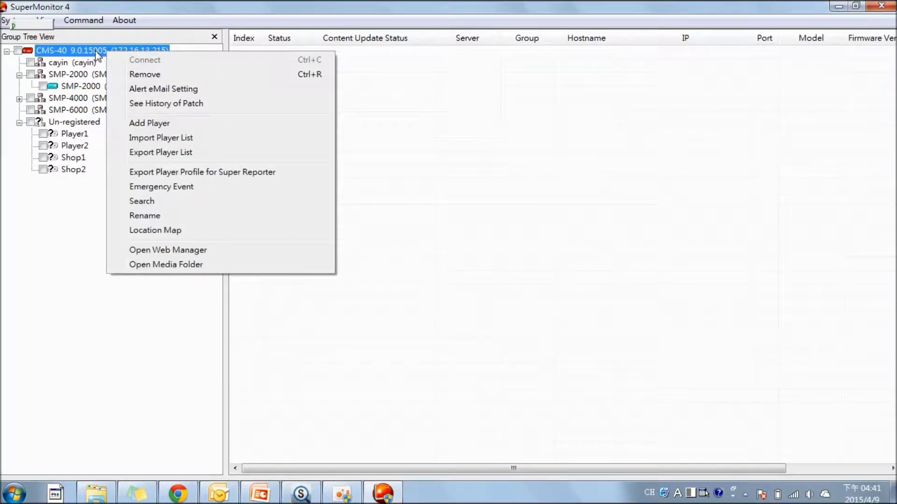
pyautogui.click(161, 89)
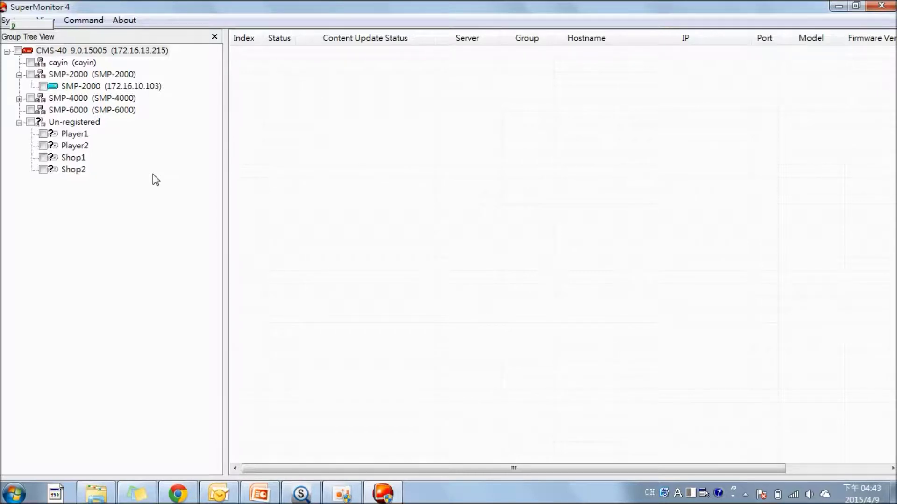
# Open the CMS-40 server's Emergency Event settings for review.
pyautogui.rightClick(134, 56)
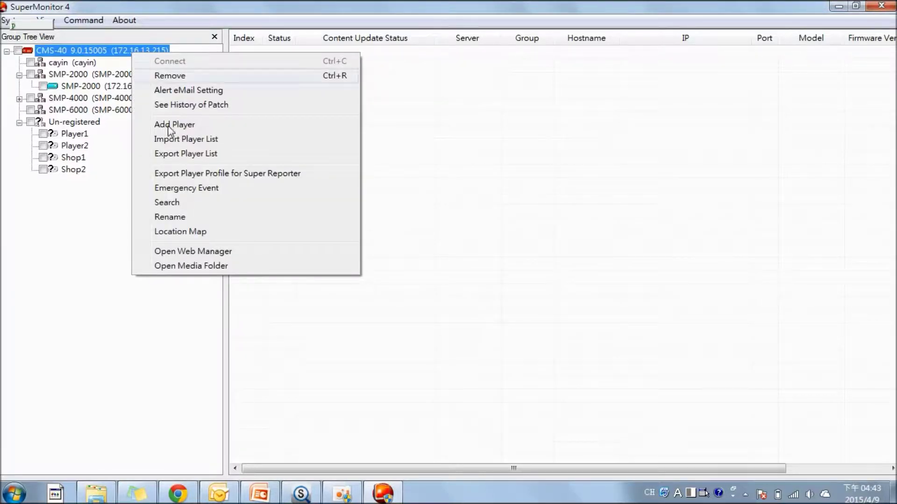
pyautogui.click(208, 189)
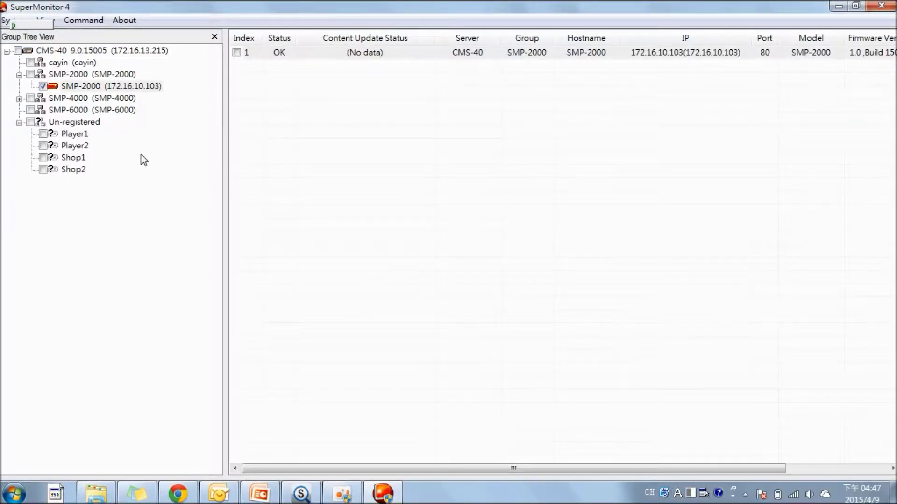
# Open Update Patch for the SMP-2000 player and browse for a patch file.
pyautogui.rightClick(400, 55)
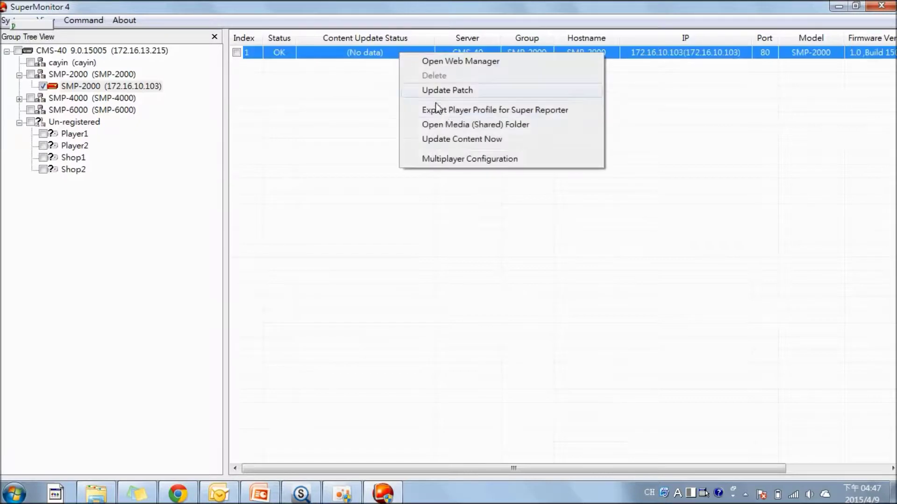
pyautogui.click(443, 93)
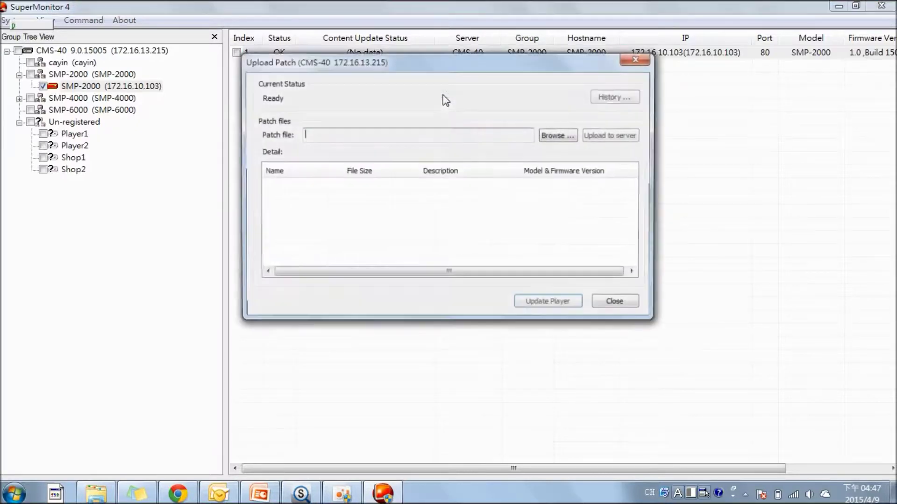
pyautogui.click(554, 136)
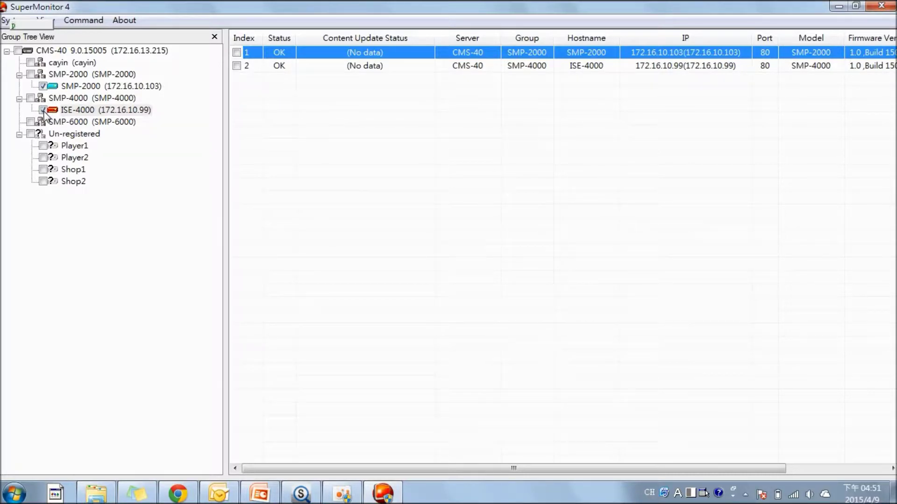
# Open ISE-4000's Status View and load its log, showing the Apr 9 2015 BILLING and PLAYBACK entries.
pyautogui.click(237, 65)
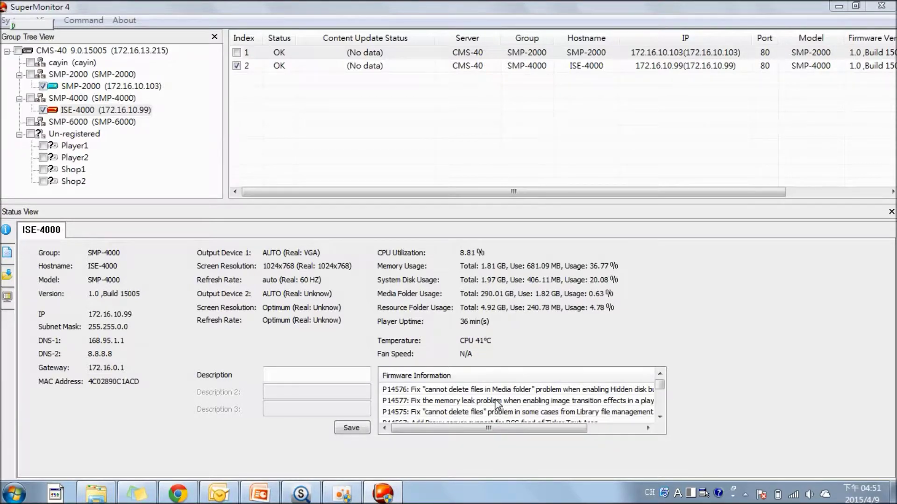
pyautogui.click(6, 254)
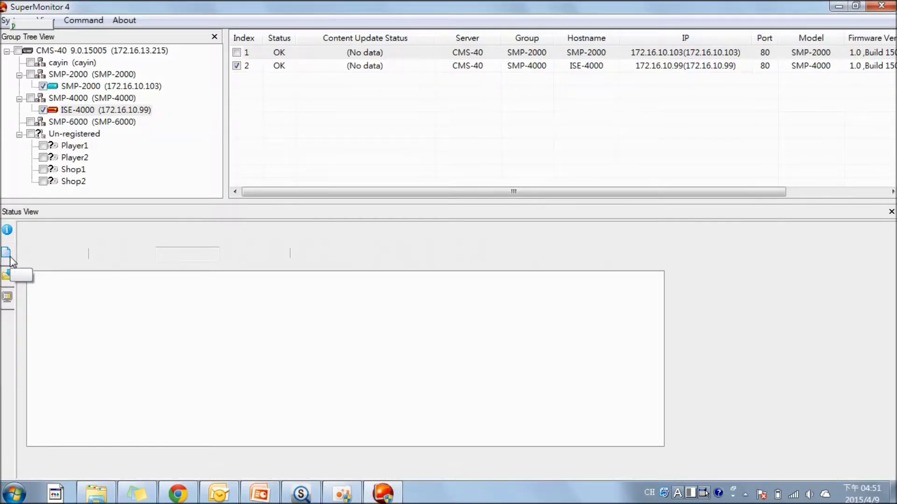
pyautogui.click(10, 258)
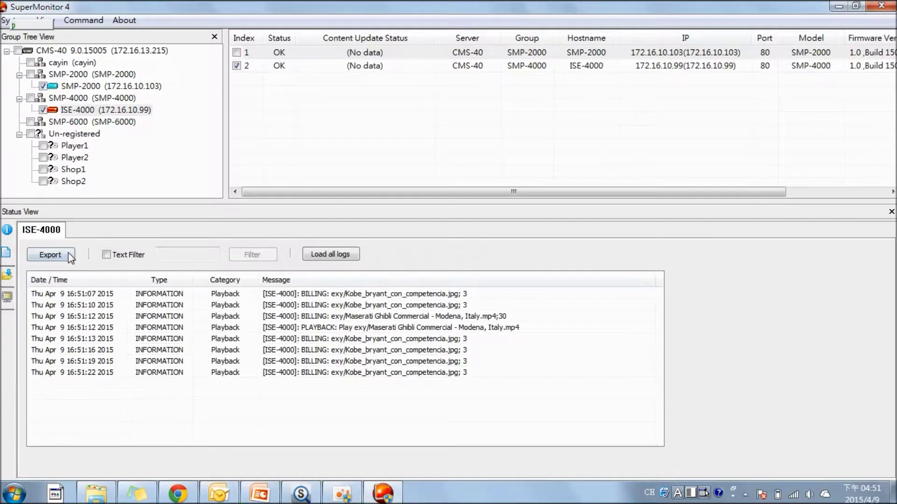
# Check ISE-4000's content update status shows all files synchronized, then switch to Current Playlist.
pyautogui.click(8, 280)
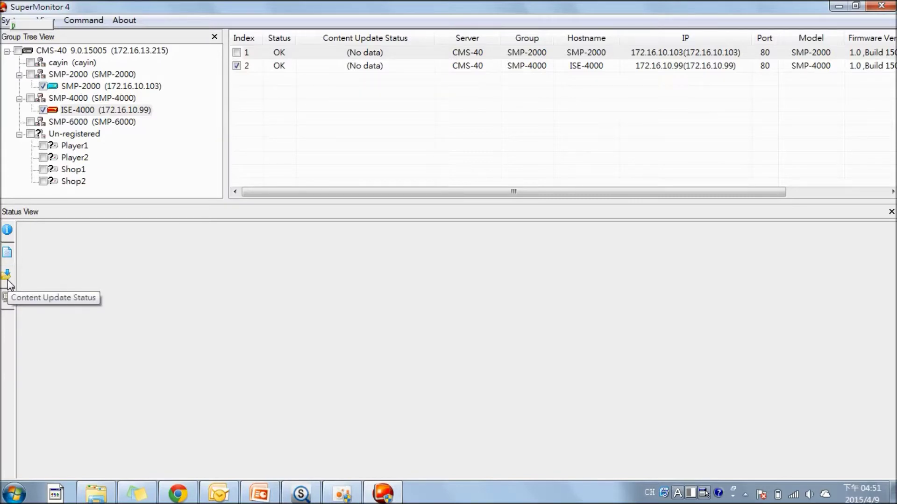
pyautogui.click(8, 282)
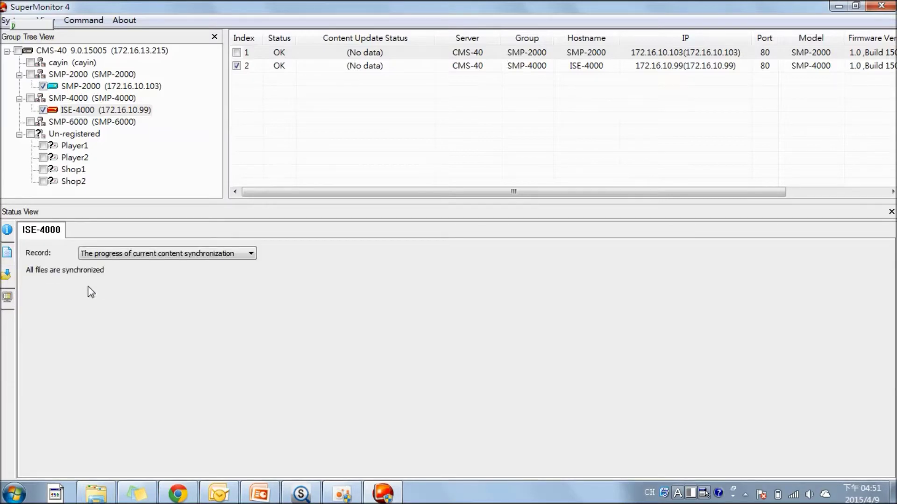
pyautogui.click(5, 304)
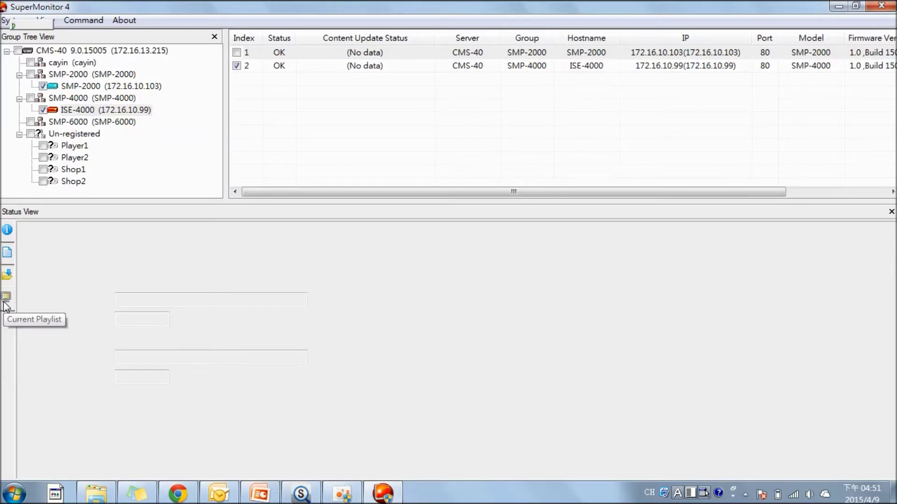
# Load ISE-4000's playlist (BROWSER: Play Program, Always) and enlarge the Display 1 screenshot.
pyautogui.click(4, 303)
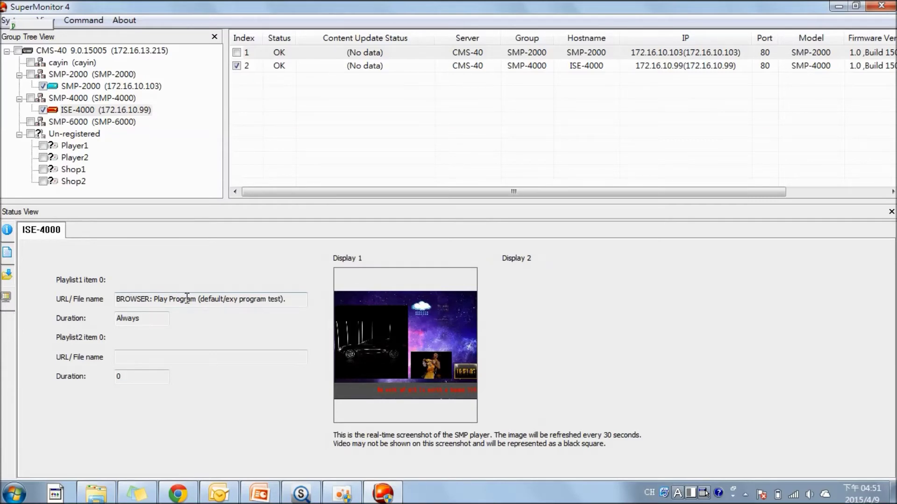
pyautogui.click(407, 312)
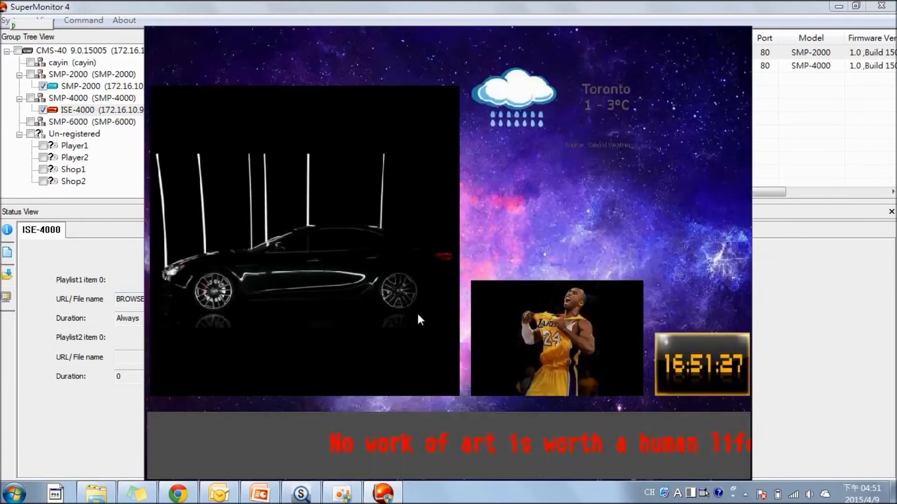